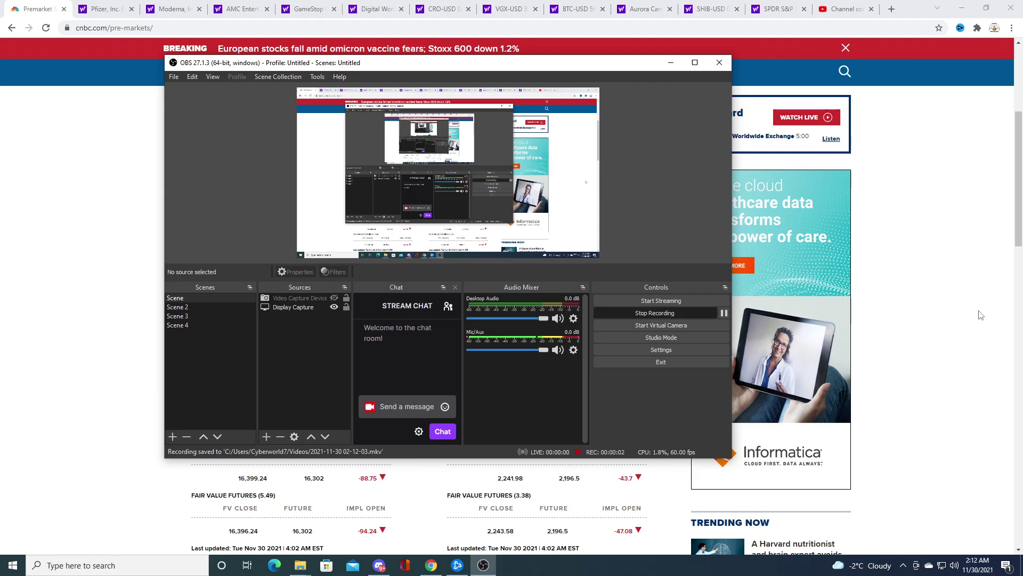
- Hide the OBS window so the CNBC pre-market futures page is fully visible
{"action": "left_click", "coordinate": [983, 299]}
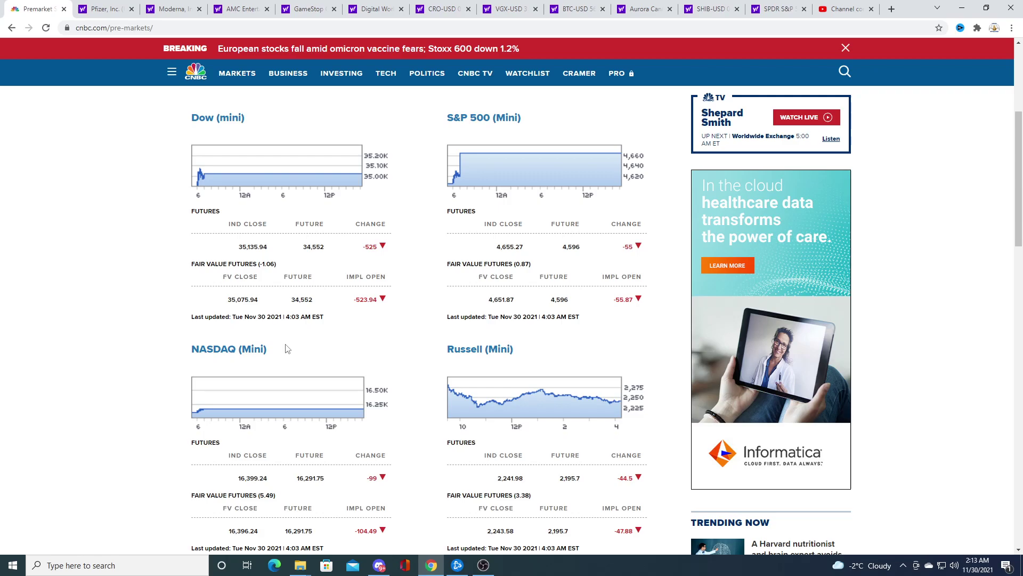
{"action": "scroll", "coordinate": [285, 348], "scroll_direction": "down", "scroll_amount": 6}
{"action": "scroll", "coordinate": [283, 343], "scroll_direction": "up", "scroll_amount": 3}
{"action": "scroll", "coordinate": [283, 348], "scroll_direction": "up", "scroll_amount": 3}
- Check the Pfizer quote, then view Moderna's price chart over five days
{"action": "left_click", "coordinate": [81, 8]}
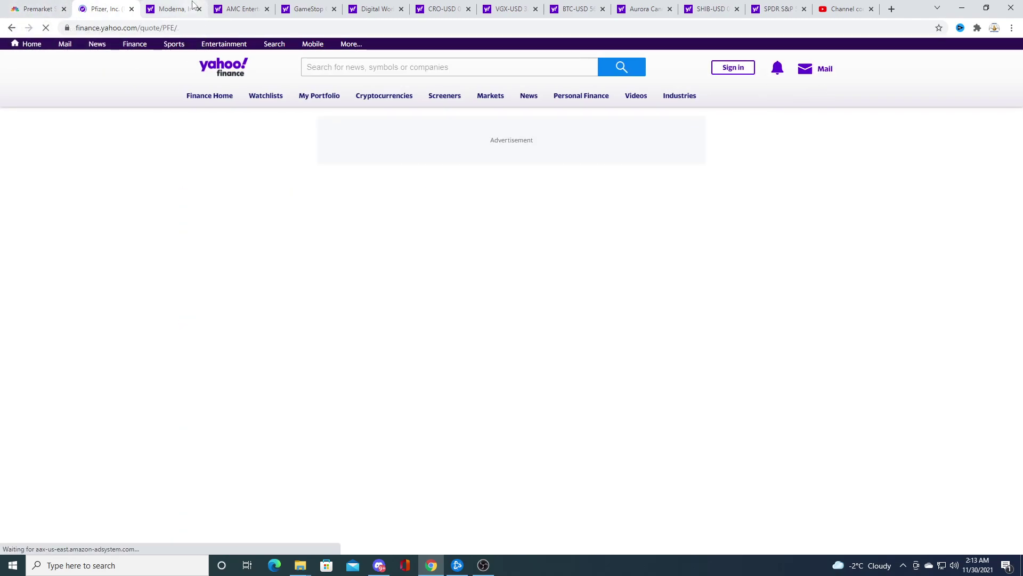
{"action": "left_click", "coordinate": [192, 8]}
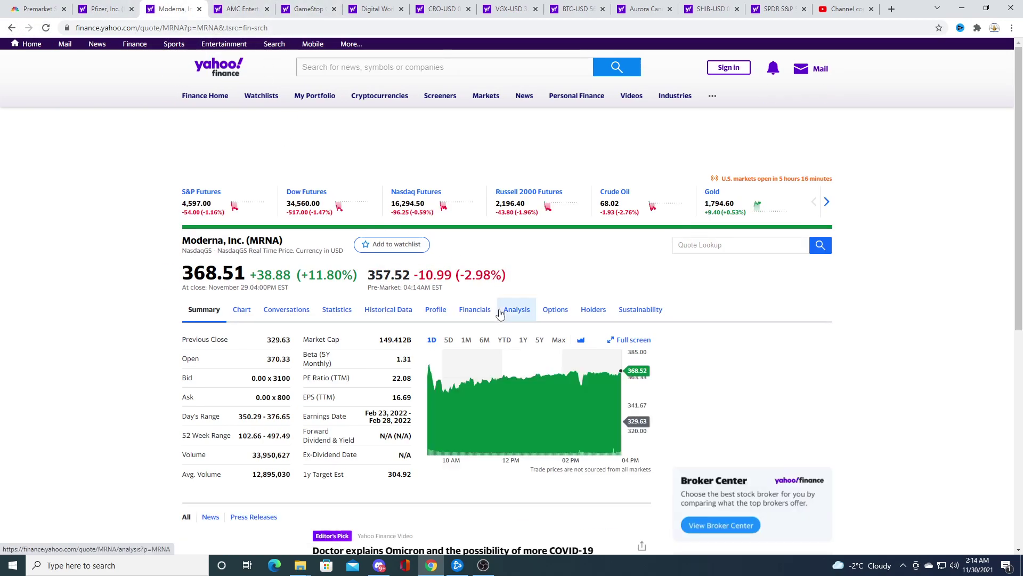
{"action": "left_click", "coordinate": [450, 342]}
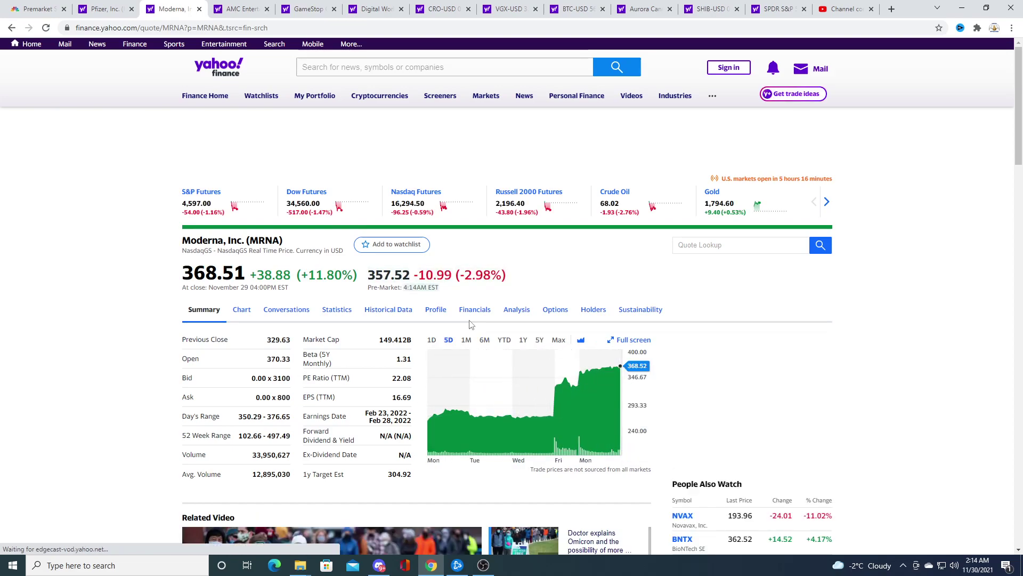
- Check AMC and GameStop, refresh the Digital World (DWAC) quote, then bring up Cryptocom Coin (CRO-USD)
{"action": "left_click", "coordinate": [226, 6]}
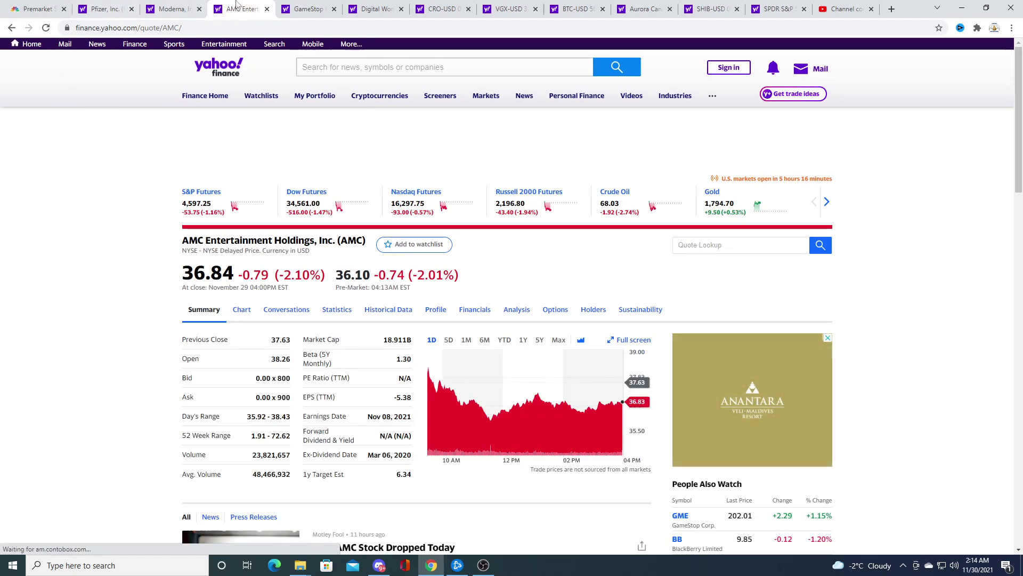
{"action": "left_click", "coordinate": [297, 8]}
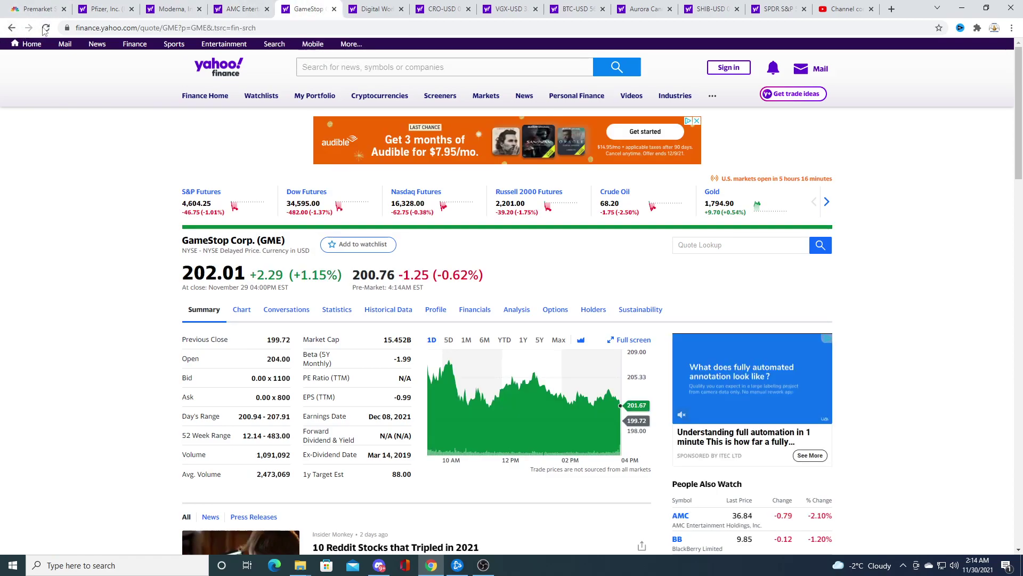
{"action": "left_click", "coordinate": [383, 6]}
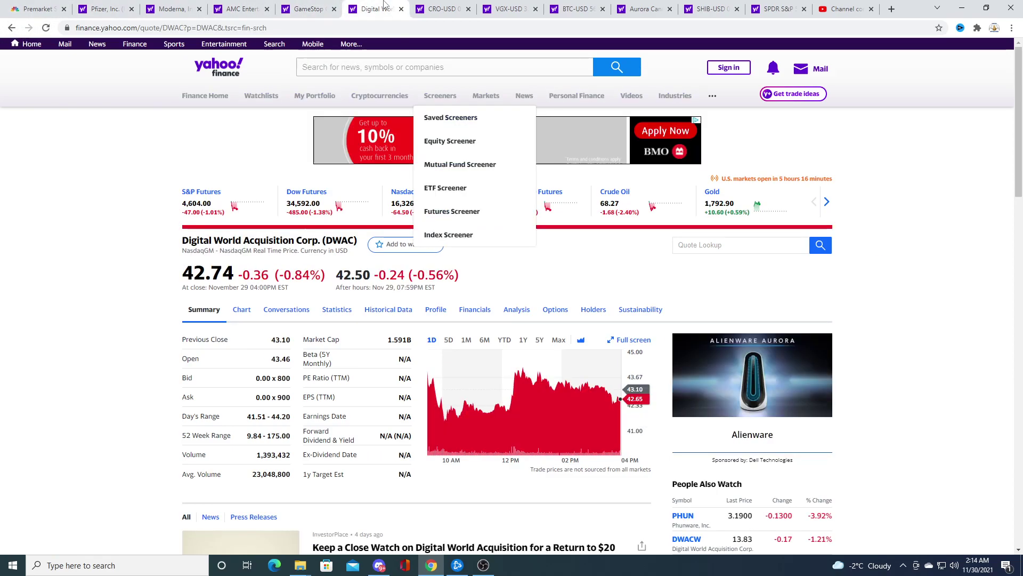
{"action": "left_click", "coordinate": [47, 28]}
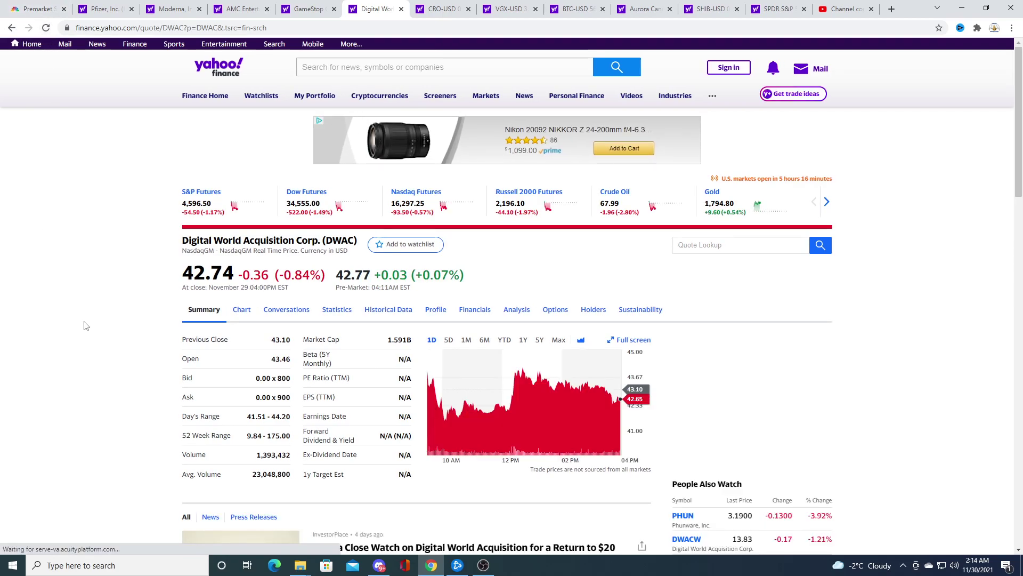
{"action": "left_click", "coordinate": [444, 8]}
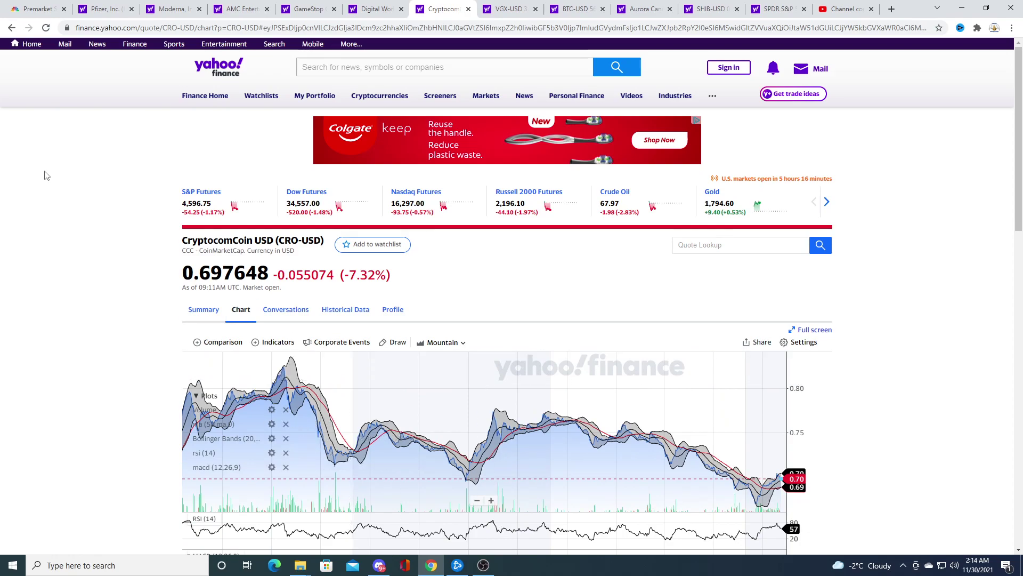
- Refresh the Voyager Token chart after flipping between it and Cryptocom Coin
{"action": "left_click", "coordinate": [507, 8]}
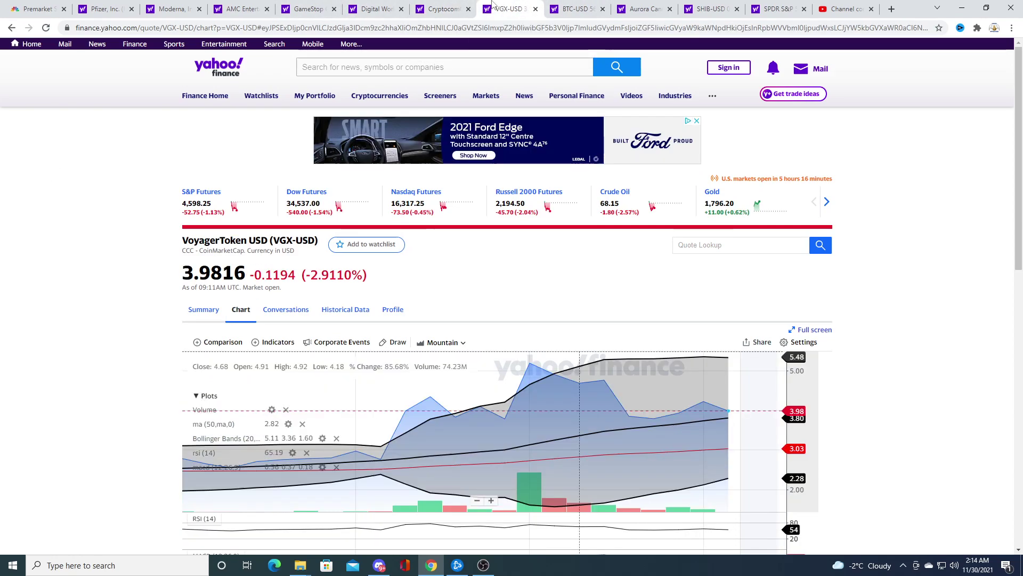
{"action": "left_click", "coordinate": [444, 8]}
{"action": "left_click", "coordinate": [506, 8]}
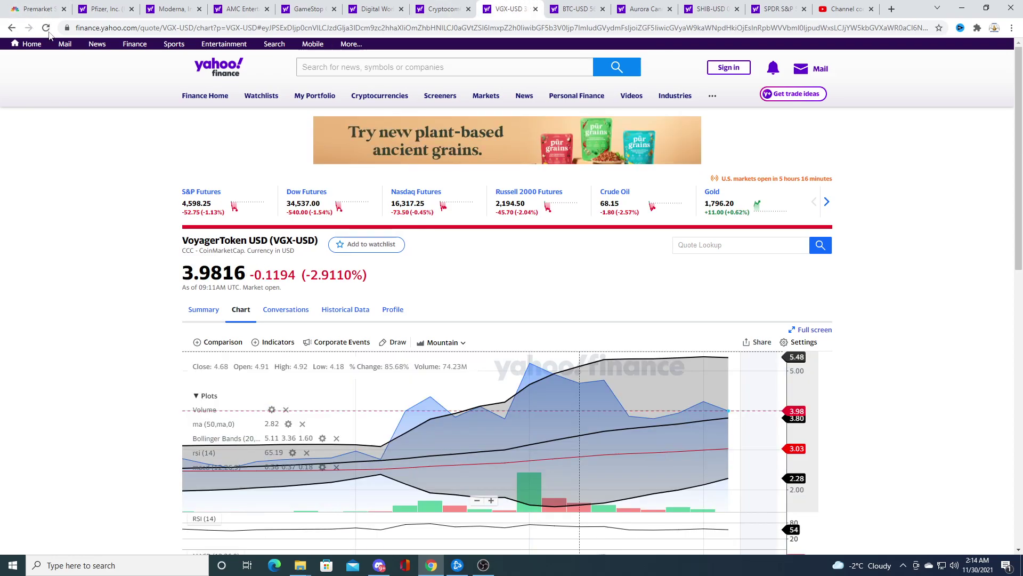
{"action": "left_click", "coordinate": [46, 28]}
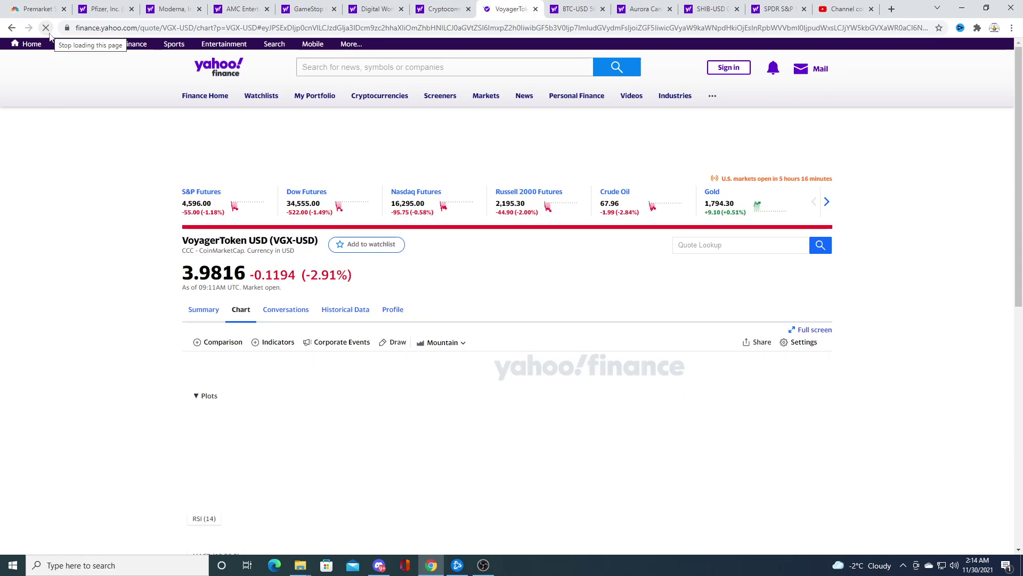
{"action": "scroll", "coordinate": [468, 450], "scroll_direction": "down", "scroll_amount": 2}
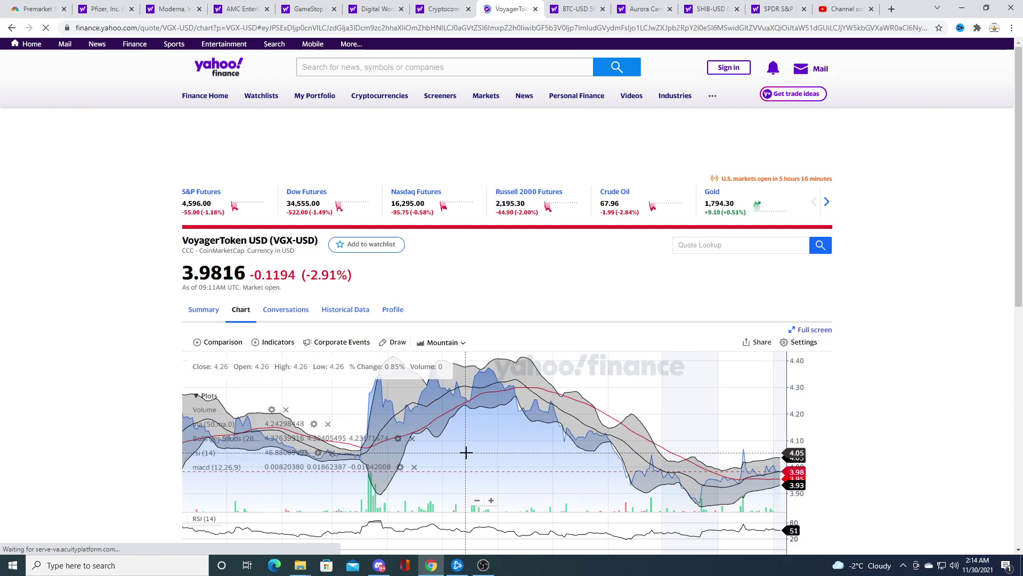
{"action": "scroll", "coordinate": [436, 428], "scroll_direction": "down", "scroll_amount": 1}
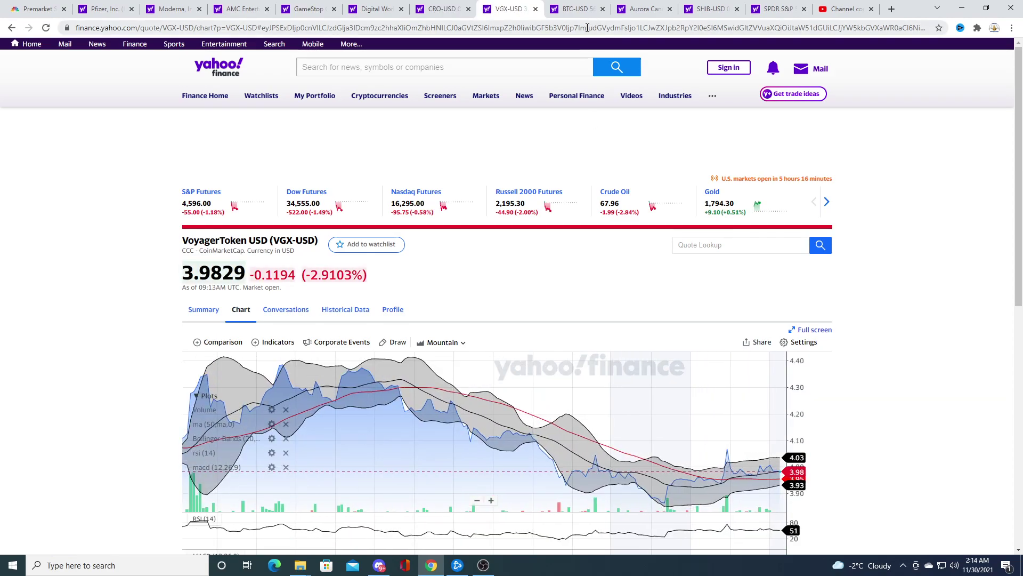
- Look at Bitcoin, then refresh the Aurora Cannabis and Shiba Inu (SHIB-USD) quotes
{"action": "left_click", "coordinate": [576, 8]}
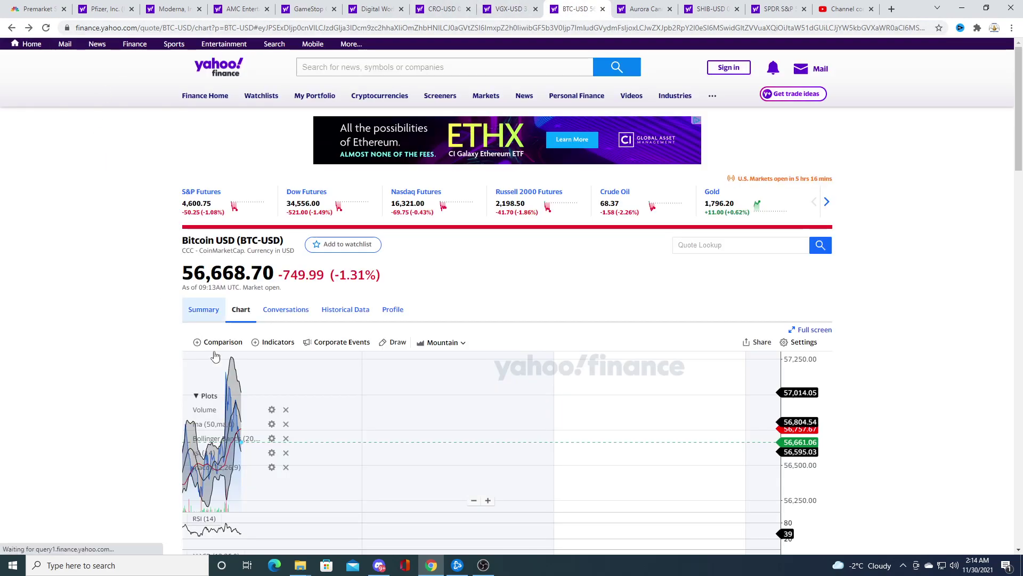
{"action": "left_click", "coordinate": [639, 8]}
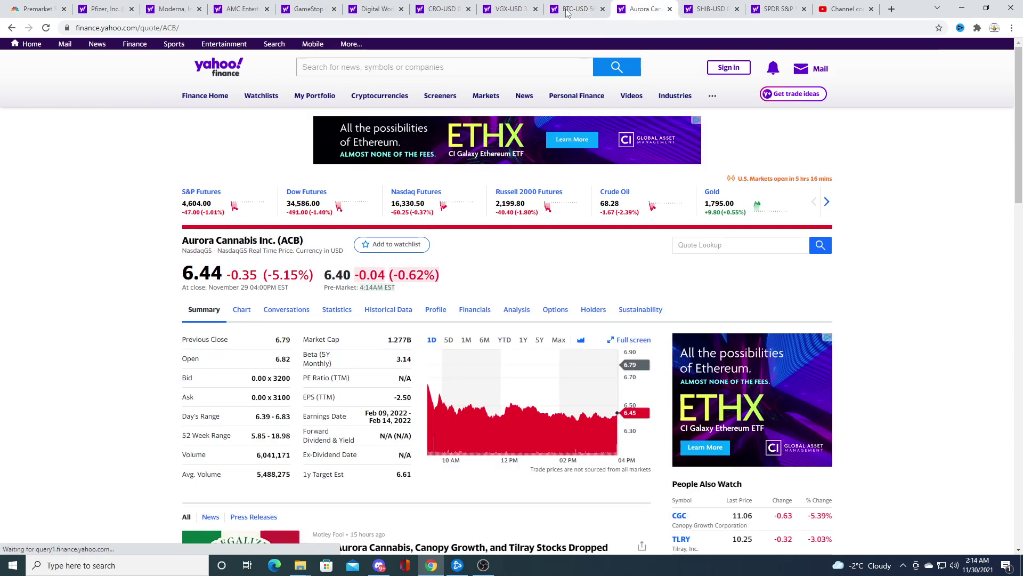
{"action": "left_click", "coordinate": [45, 27]}
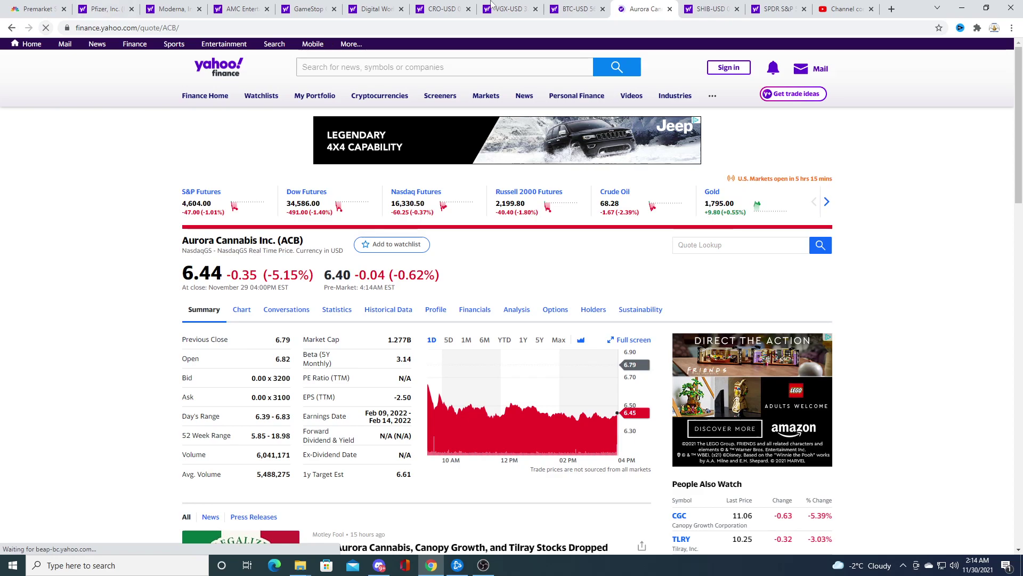
{"action": "left_click", "coordinate": [703, 8]}
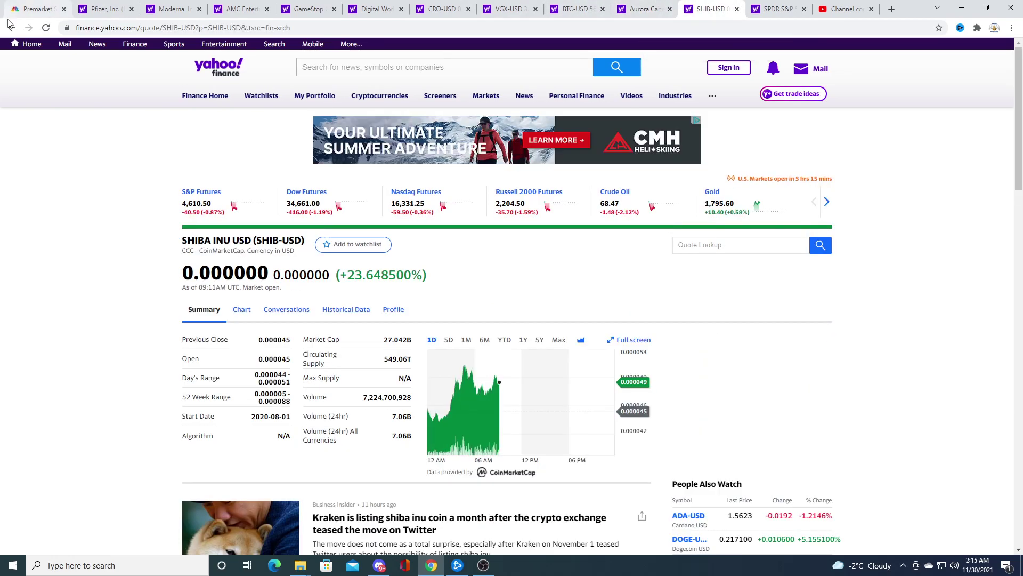
{"action": "left_click", "coordinate": [45, 29]}
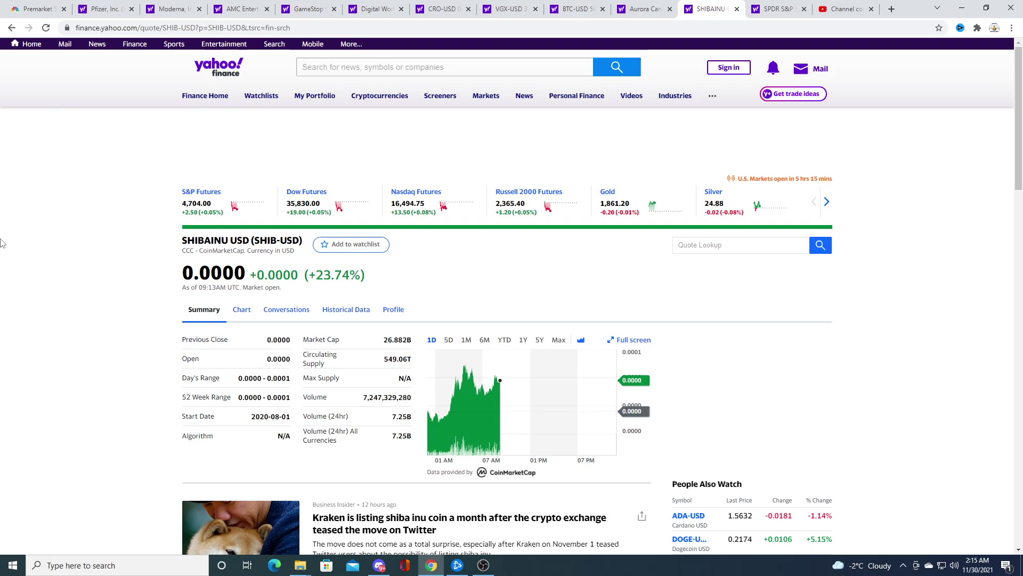
- Reload the SPY quote twice and open its full price chart
{"action": "key", "text": "ctrl+Tab"}
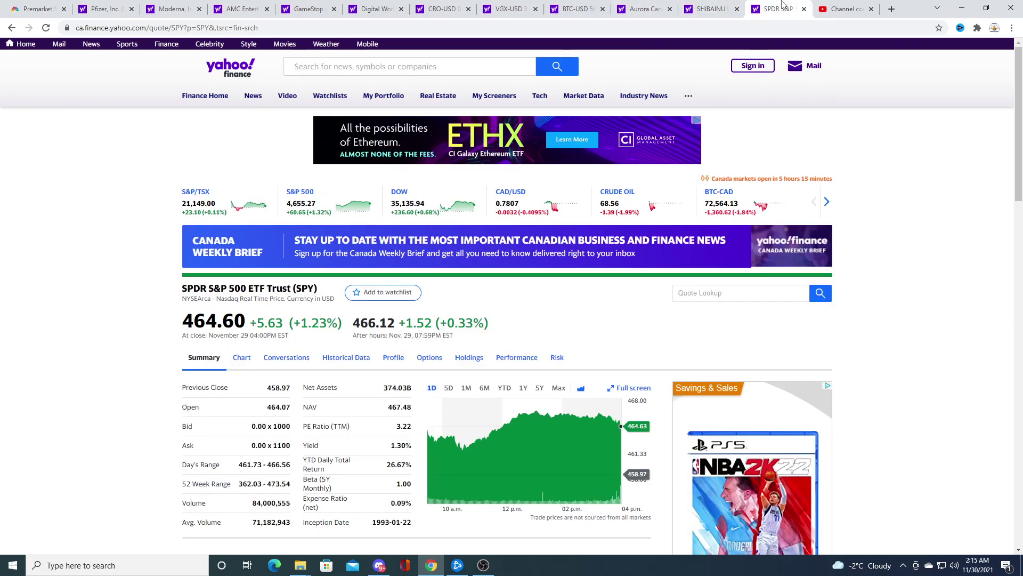
{"action": "left_click", "coordinate": [46, 28]}
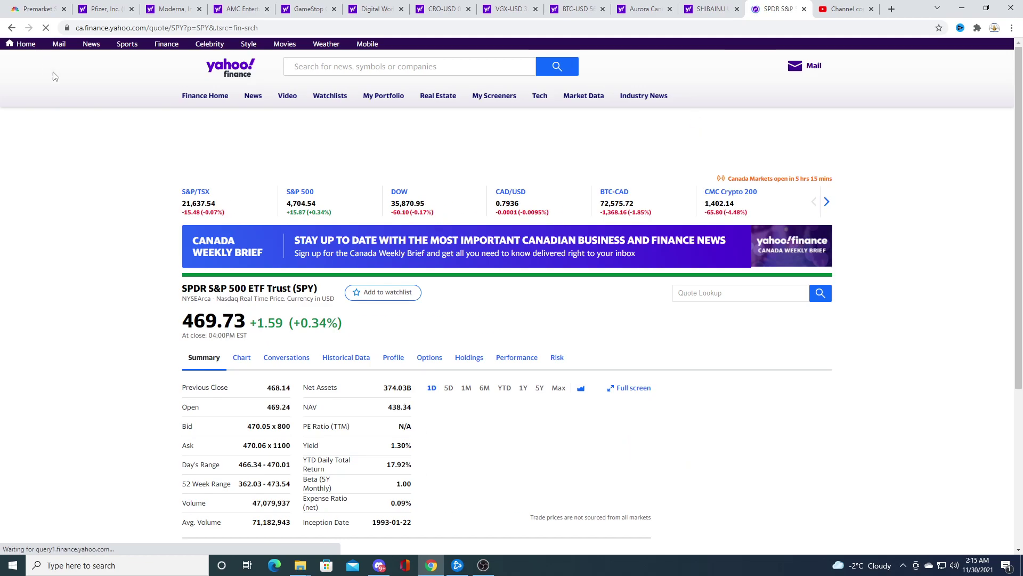
{"action": "left_click", "coordinate": [46, 28]}
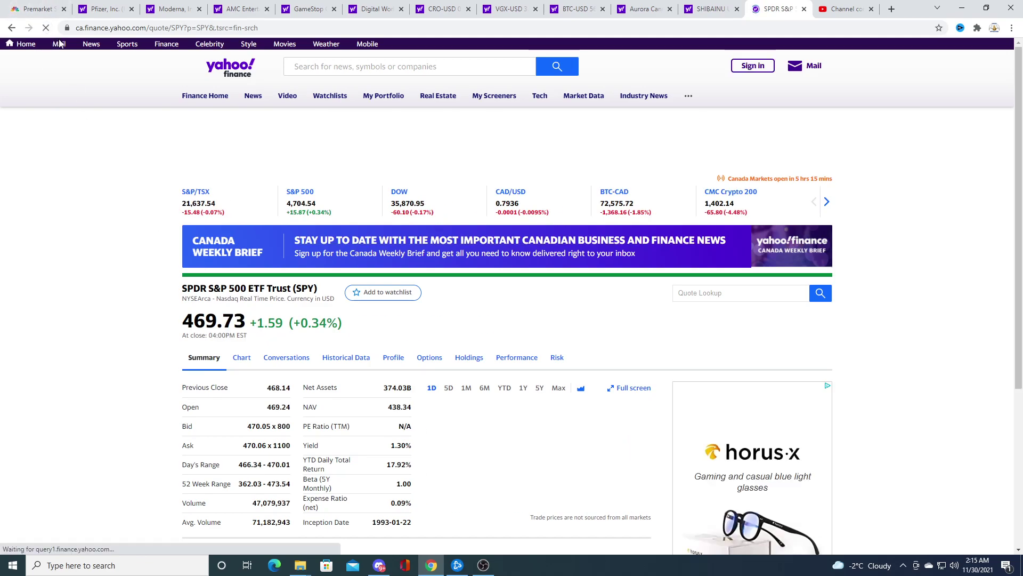
{"action": "left_click", "coordinate": [241, 360]}
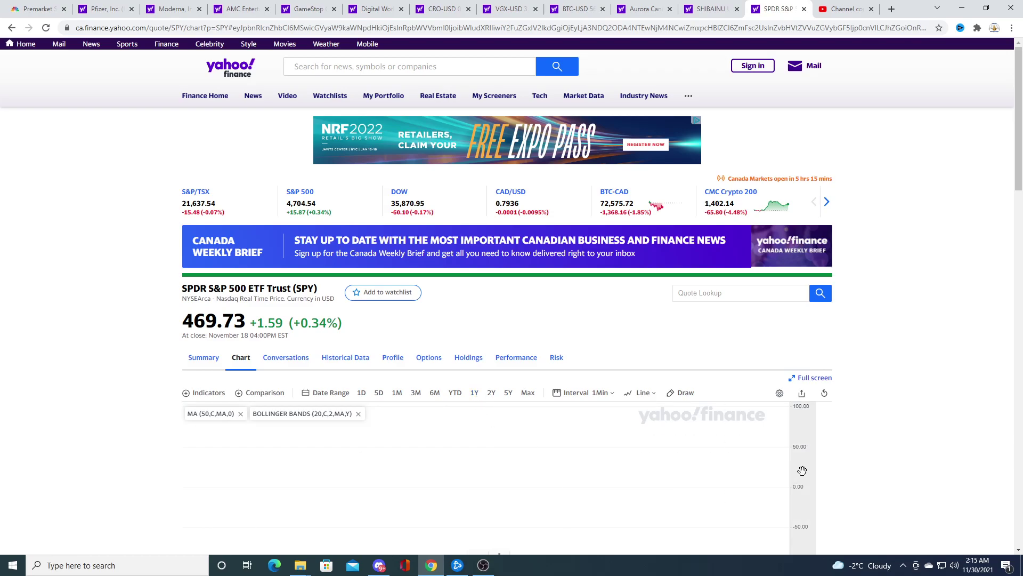
{"action": "scroll", "coordinate": [980, 461], "scroll_direction": "down", "scroll_amount": 6}
{"action": "scroll", "coordinate": [628, 359], "scroll_direction": "up", "scroll_amount": 3}
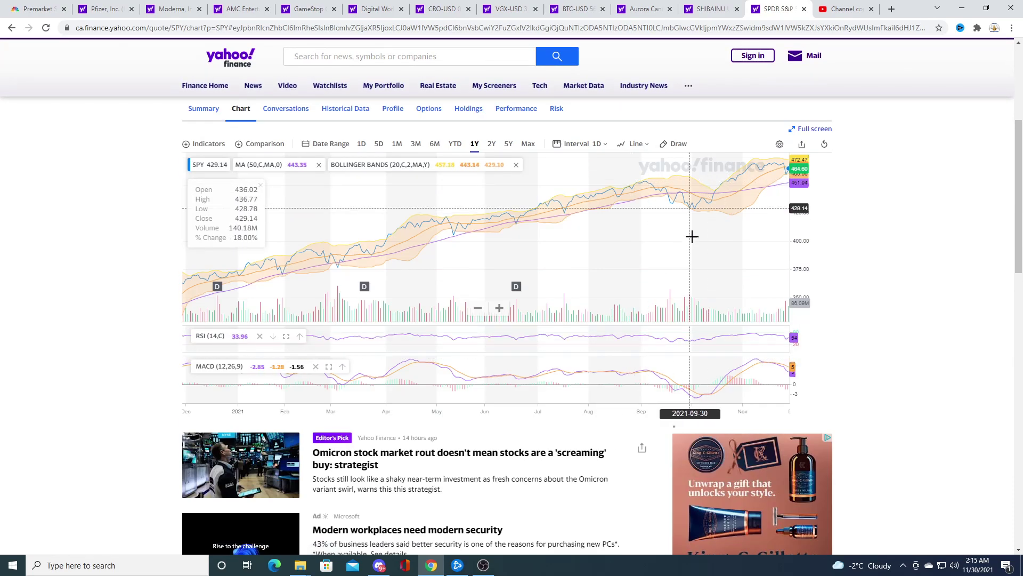
{"action": "scroll", "coordinate": [528, 244], "scroll_direction": "up", "scroll_amount": 3}
{"action": "scroll", "coordinate": [542, 238], "scroll_direction": "up", "scroll_amount": 2}
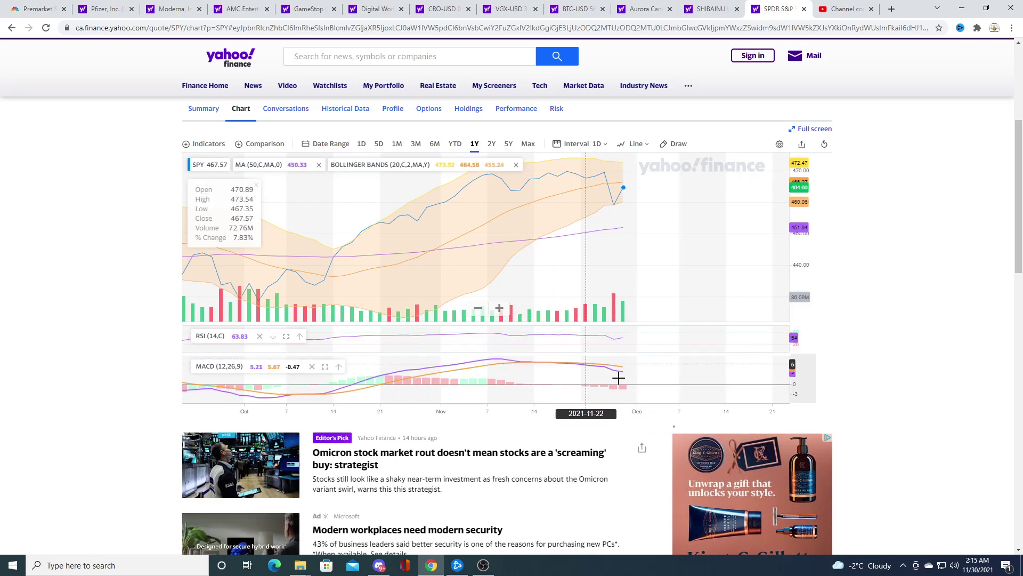
{"action": "scroll", "coordinate": [584, 359], "scroll_direction": "down", "scroll_amount": 3}
{"action": "scroll", "coordinate": [552, 353], "scroll_direction": "down", "scroll_amount": 2}
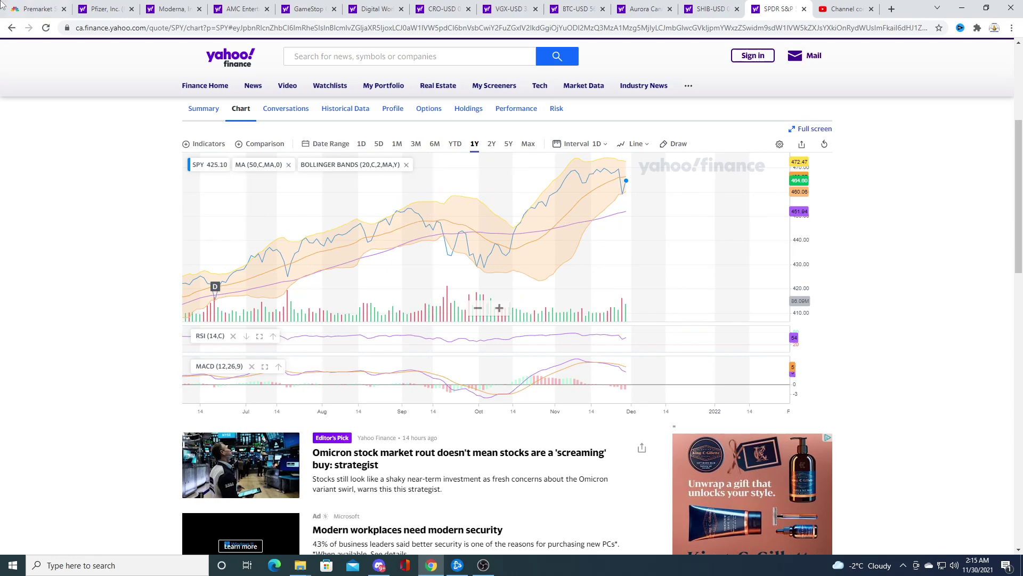
- Cycle through the Pfizer, Moderna and AMC quotes, then the SPY chart, then CNBC pre-market futures
{"action": "left_click", "coordinate": [156, 8]}
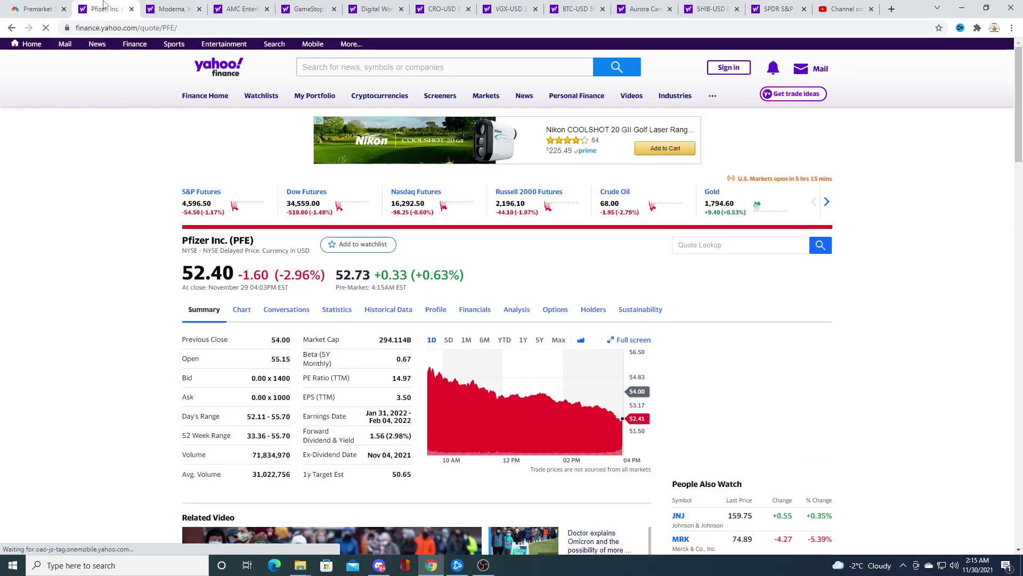
{"action": "left_click", "coordinate": [172, 8]}
{"action": "left_click", "coordinate": [260, 6]}
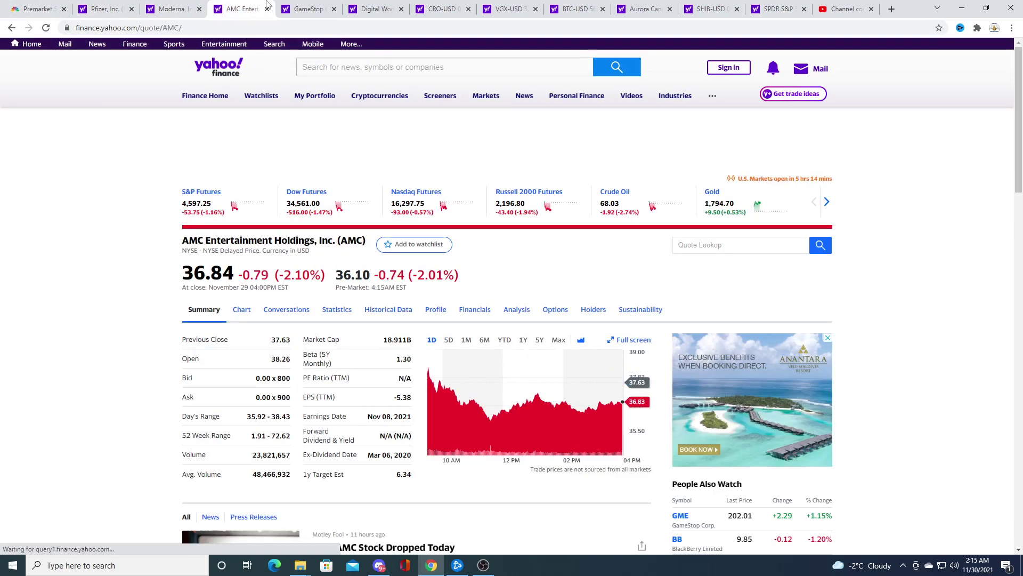
{"action": "left_click", "coordinate": [776, 9]}
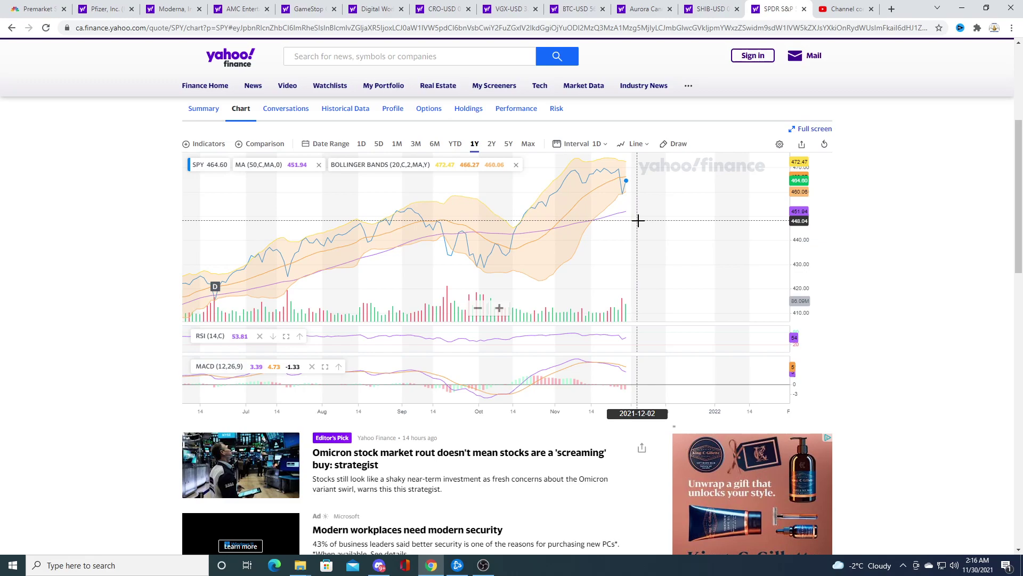
{"action": "scroll", "coordinate": [991, 232], "scroll_direction": "up", "scroll_amount": 3}
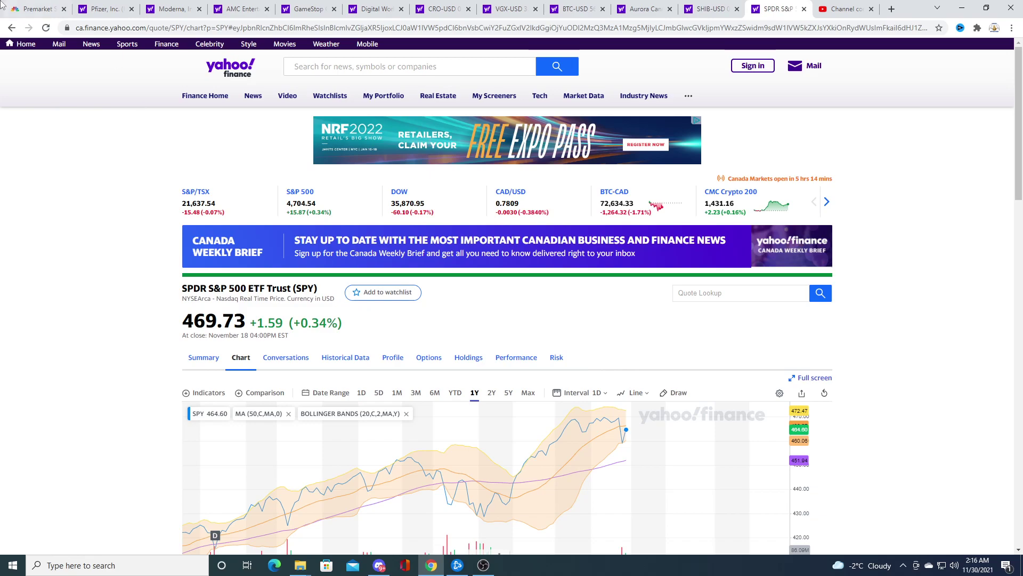
{"action": "left_click", "coordinate": [40, 6]}
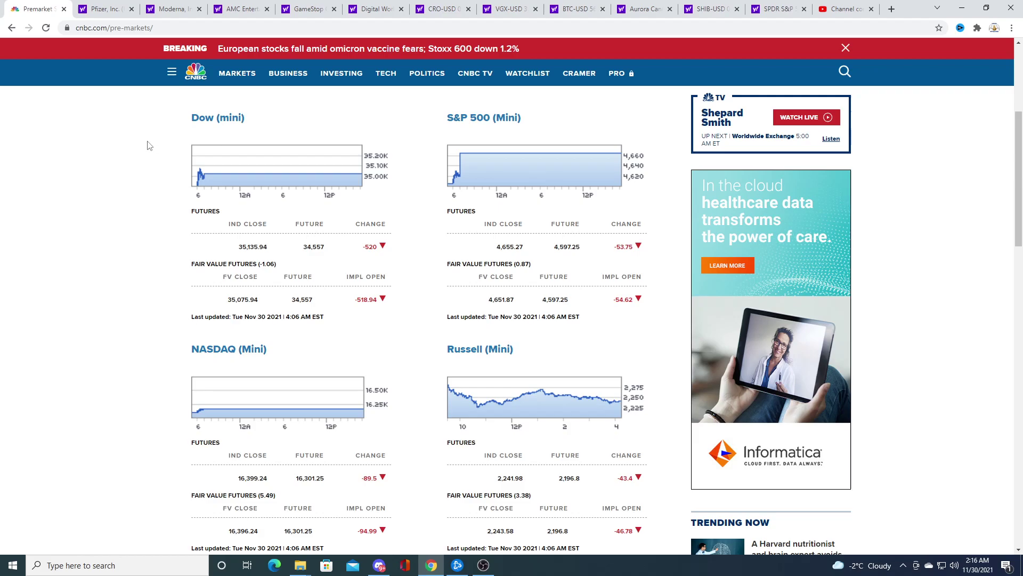
{"action": "scroll", "coordinate": [145, 168], "scroll_direction": "down", "scroll_amount": 3}
{"action": "scroll", "coordinate": [146, 170], "scroll_direction": "up", "scroll_amount": 6}
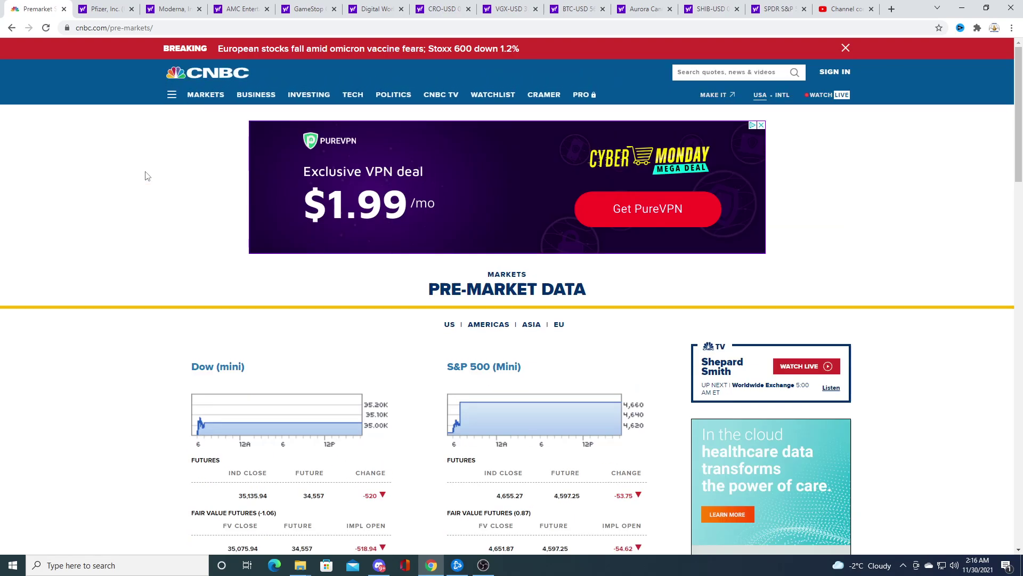
{"action": "scroll", "coordinate": [144, 173], "scroll_direction": "down", "scroll_amount": 3}
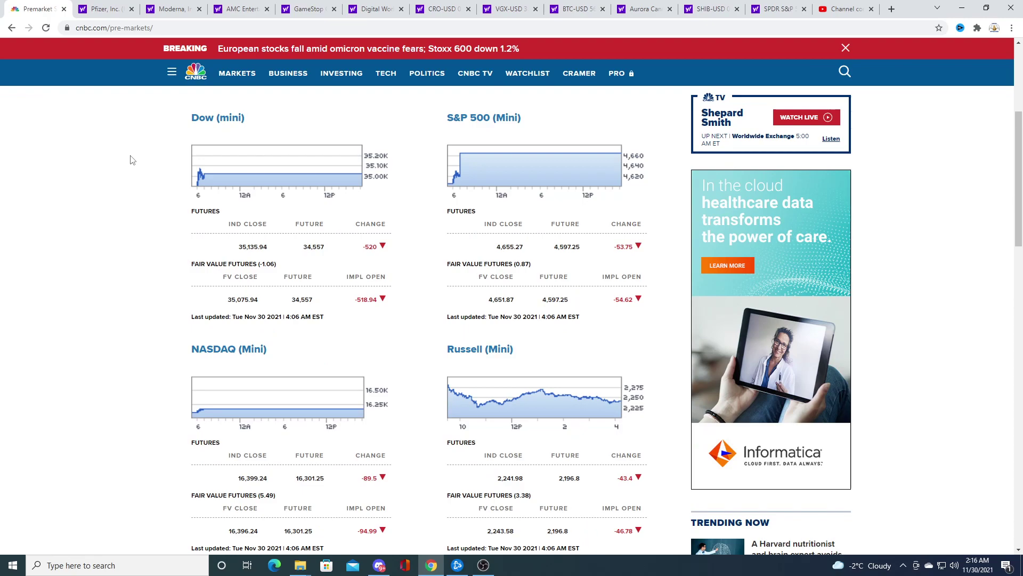
{"action": "scroll", "coordinate": [138, 165], "scroll_direction": "up", "scroll_amount": 3}
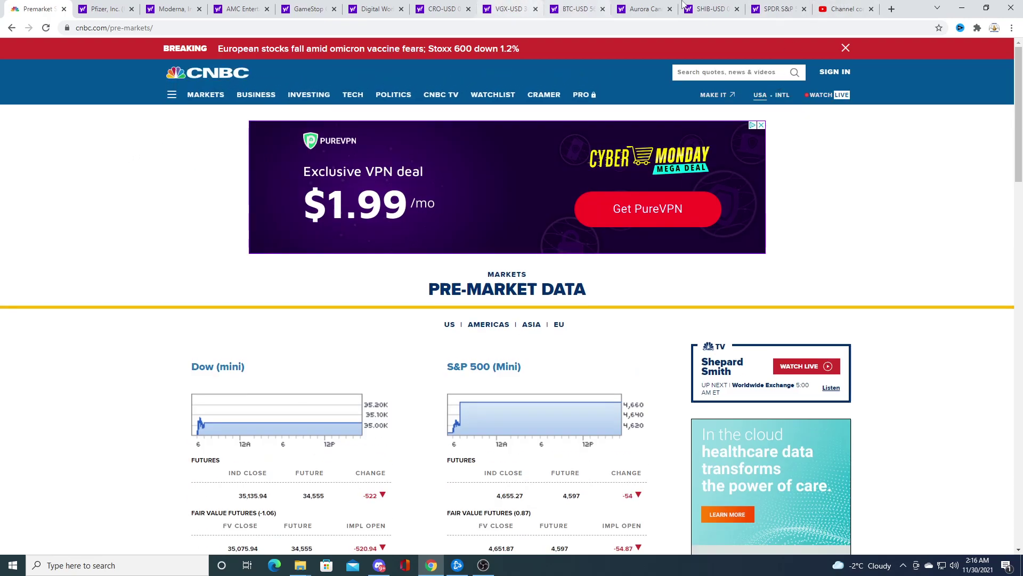
- Return to the SPY chart with the OBS Studio window on top
{"action": "left_click", "coordinate": [780, 9]}
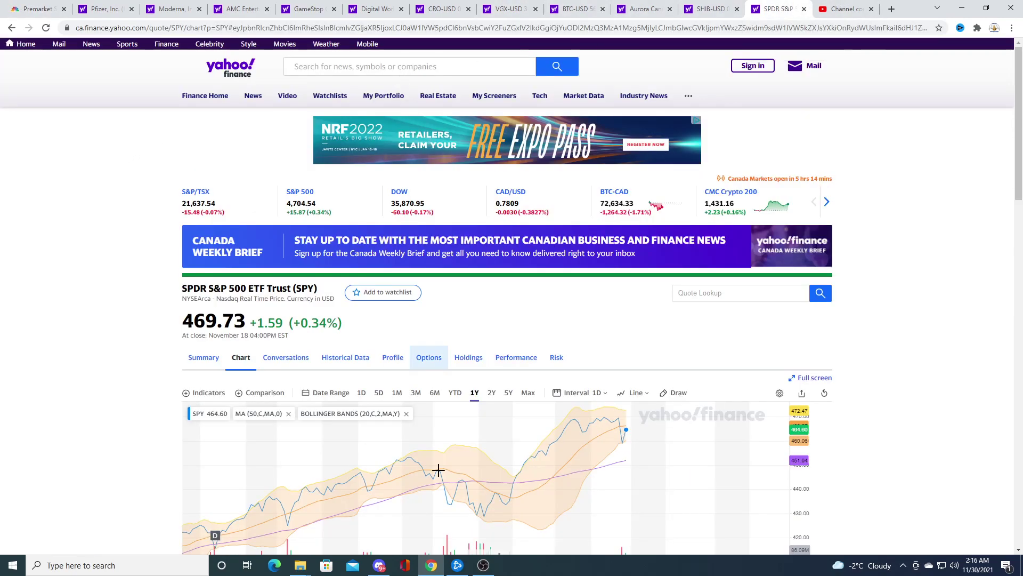
{"action": "left_click", "coordinate": [483, 565]}
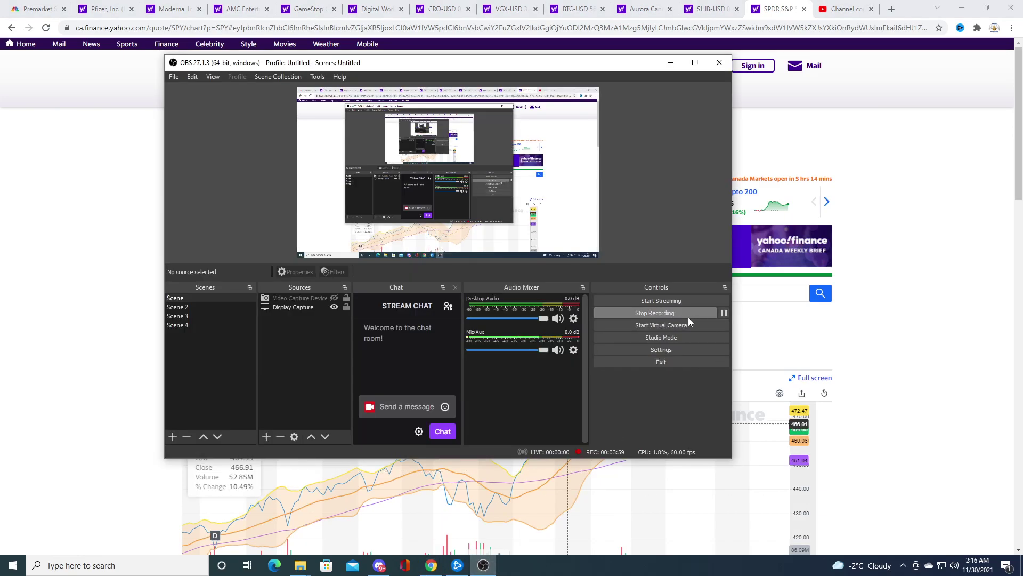